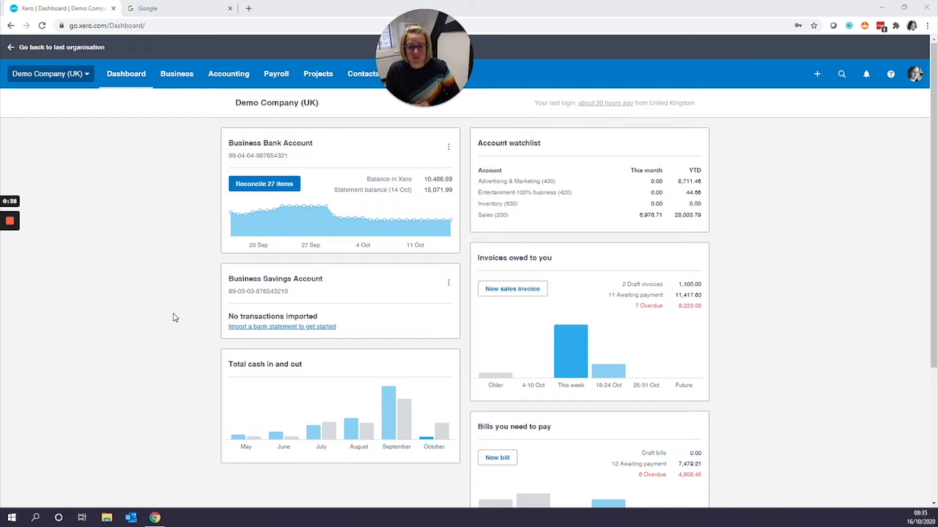
- Open the Business Bank Account reconciliation and reconcile the 1 Oct 2020 2,000.00 line as a transfer to the Business Savings Account
{"action": "left_click", "coordinate": [272, 190]}
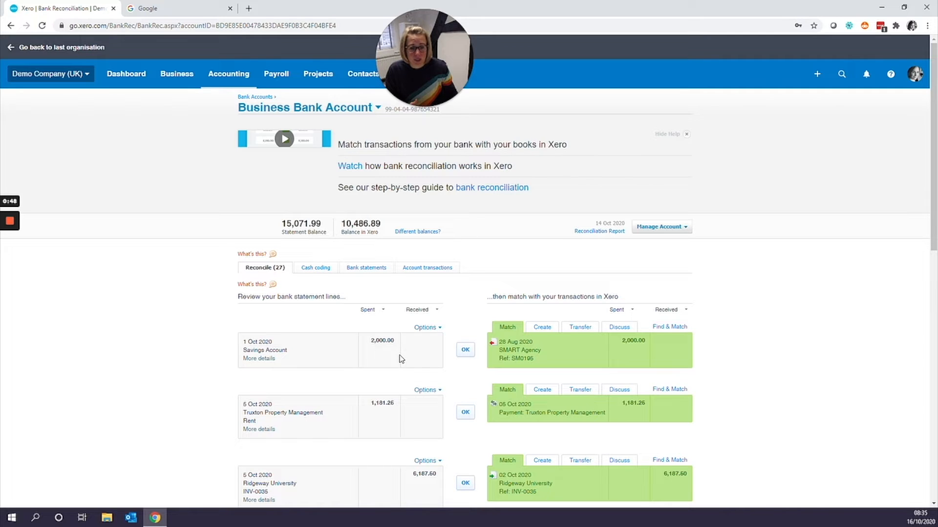
{"action": "left_click", "coordinate": [581, 328]}
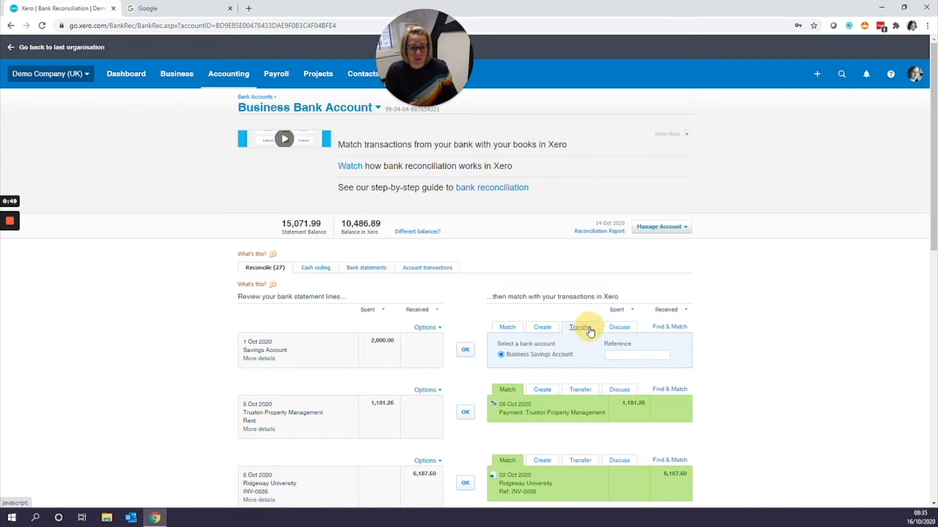
{"action": "left_click", "coordinate": [464, 353]}
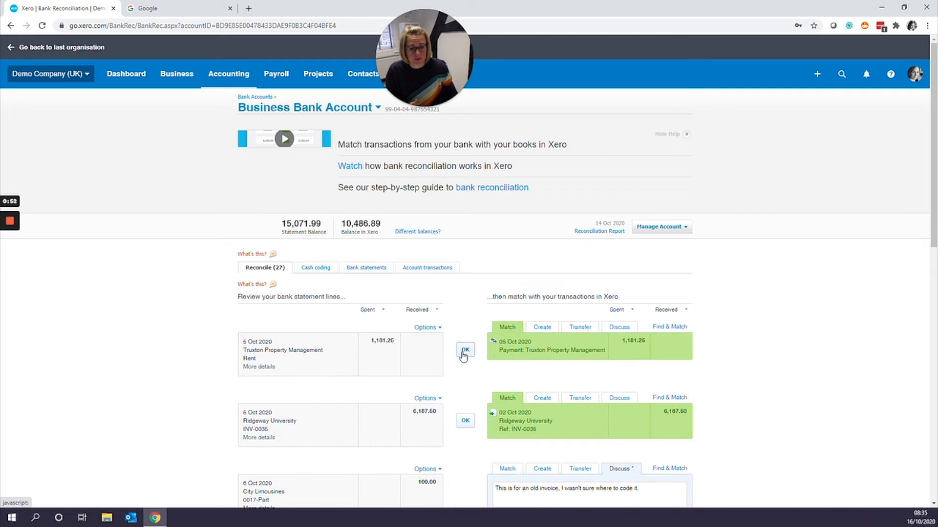
- Switch to the Business Savings Account and open its account transactions
{"action": "left_click", "coordinate": [314, 110]}
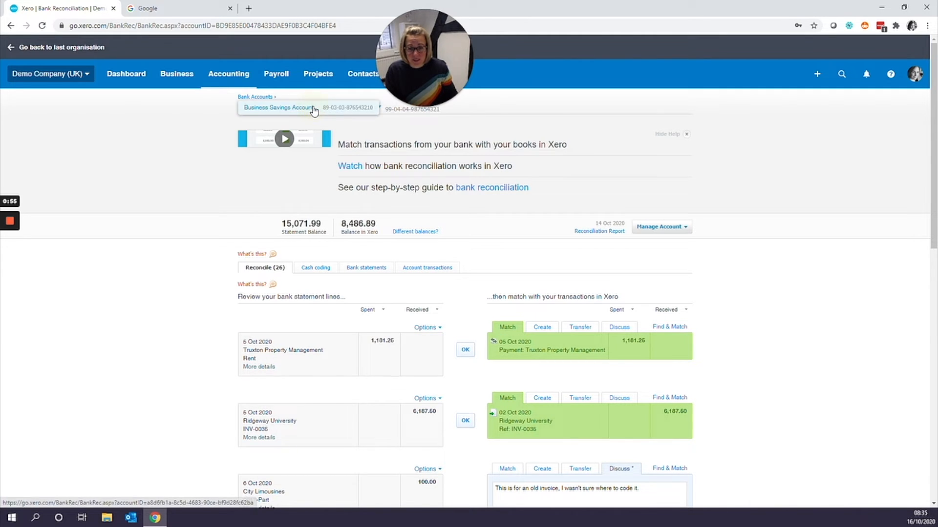
{"action": "left_click", "coordinate": [269, 109]}
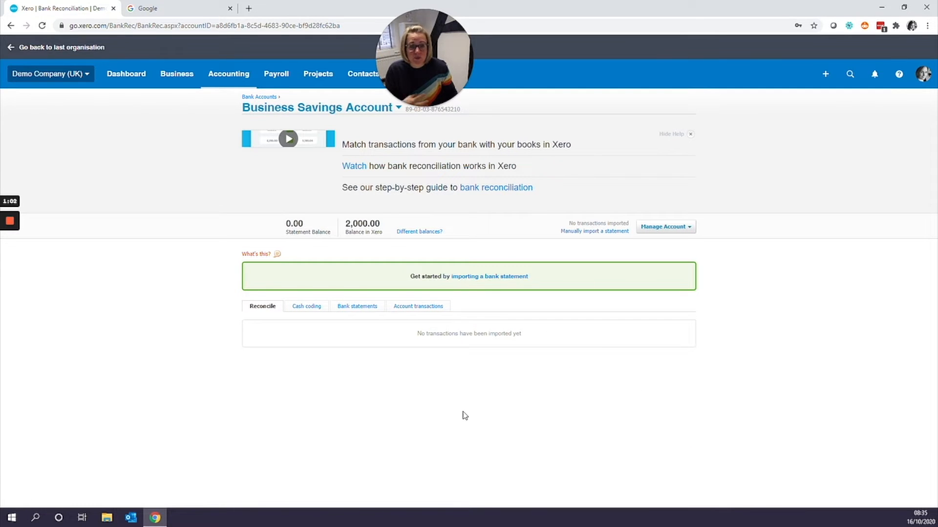
{"action": "left_click", "coordinate": [411, 310]}
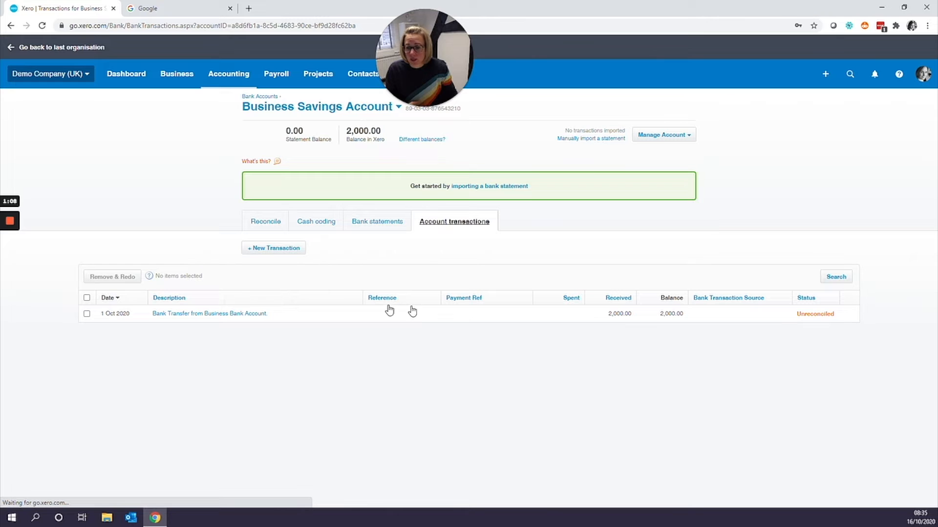
- Start a new transaction and change its type to Receive Money
{"action": "left_click", "coordinate": [274, 249]}
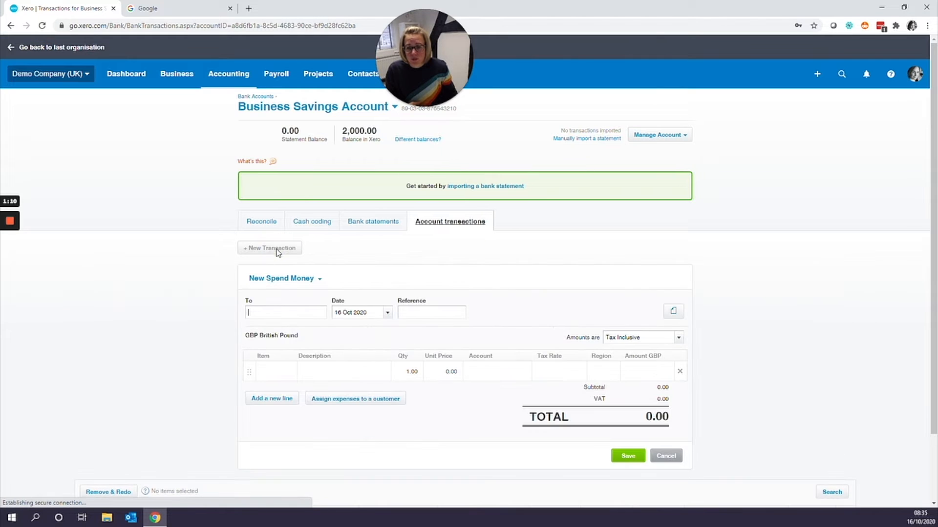
{"action": "left_click", "coordinate": [285, 280]}
{"action": "left_click", "coordinate": [282, 292]}
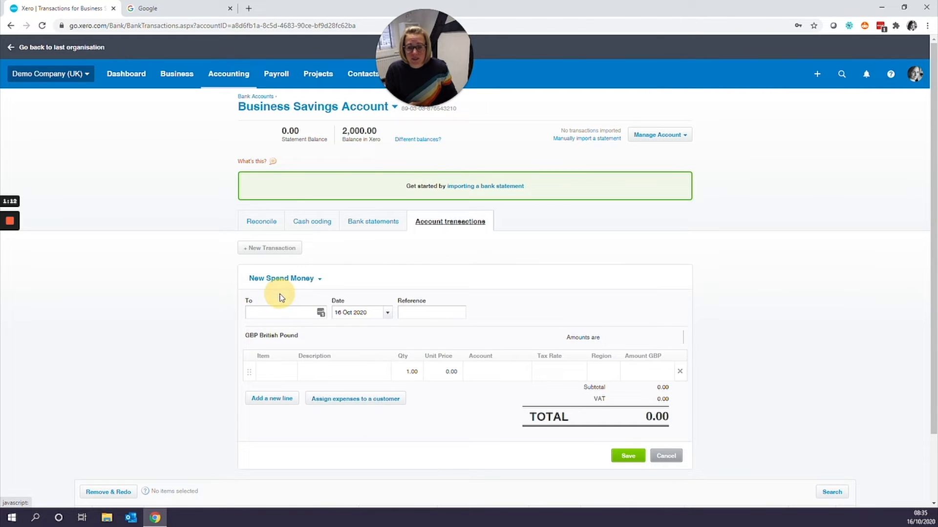
- Set the transaction's From contact to A building society
{"action": "left_click", "coordinate": [281, 315]}
{"action": "type", "text": "Bu"}
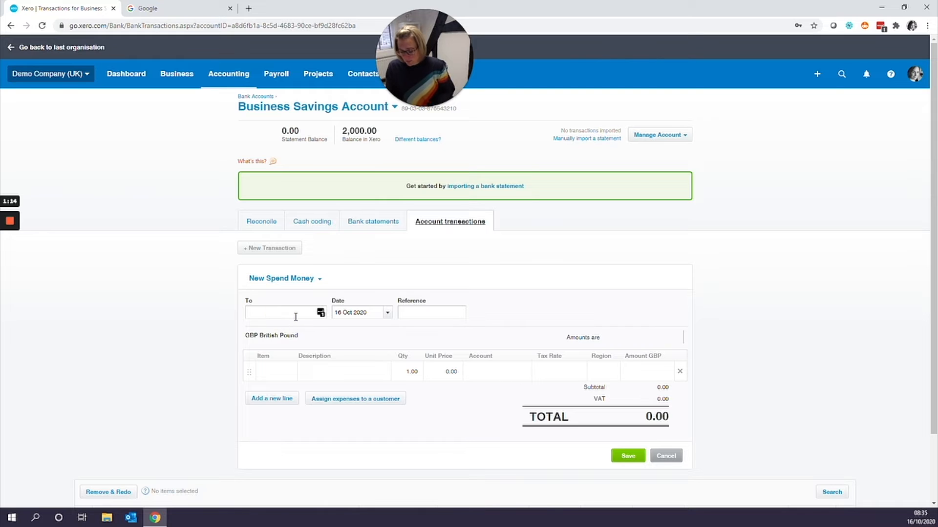
{"action": "type", "text": "ilding Soc"}
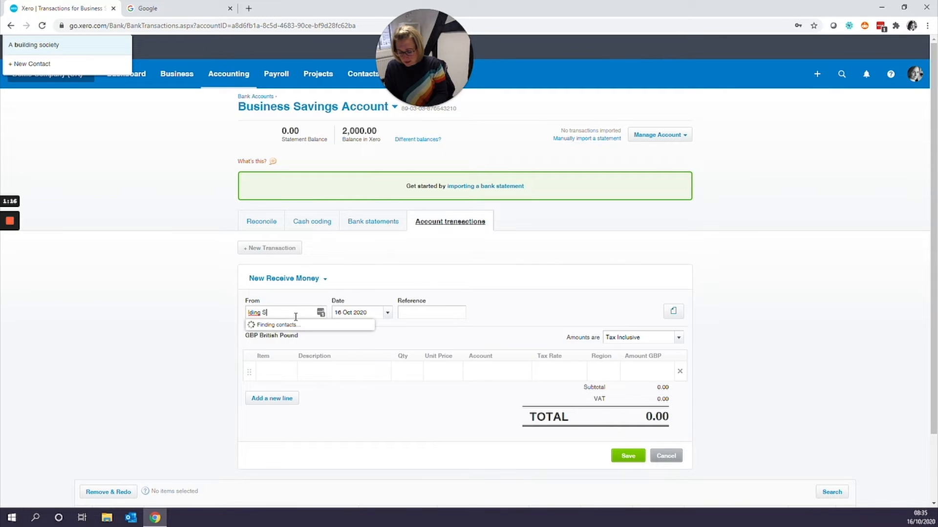
{"action": "type", "text": "i"}
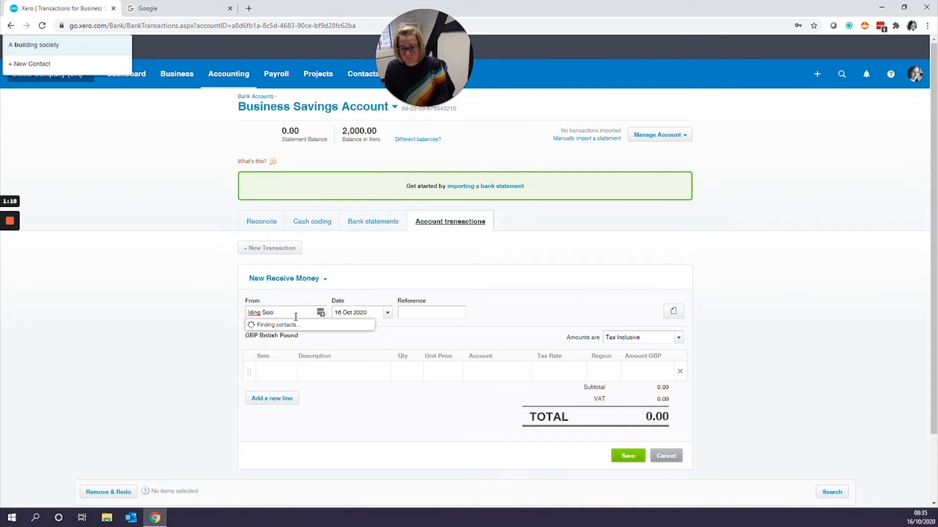
{"action": "key", "text": "ctrl+a"}
{"action": "key", "text": "BackSpace"}
{"action": "type", "text": "a"}
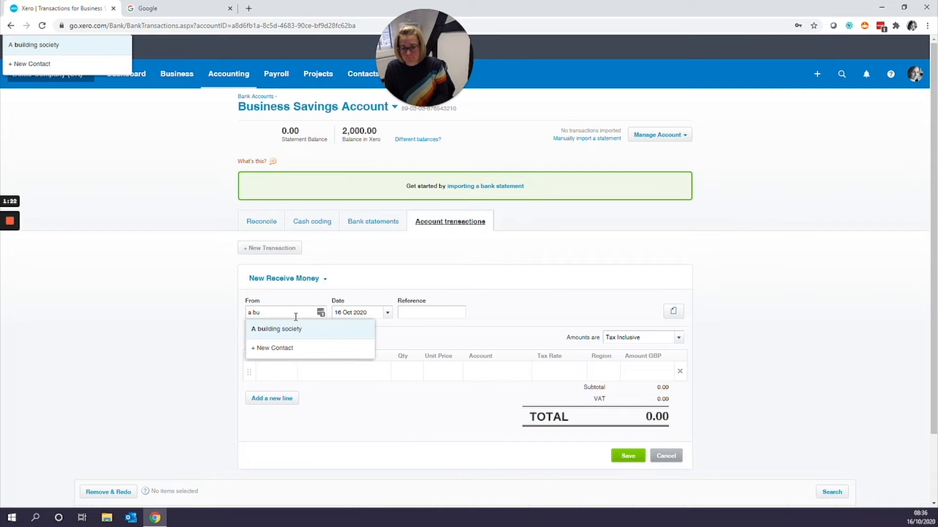
{"action": "left_click", "coordinate": [297, 330]}
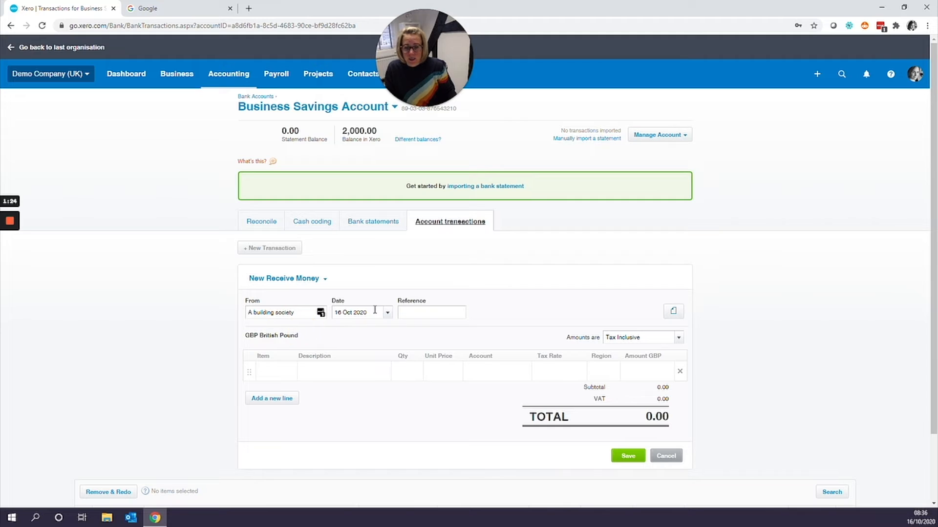
- Enter a line described "Interest received" with a unit price of 10
{"action": "left_click", "coordinate": [345, 372]}
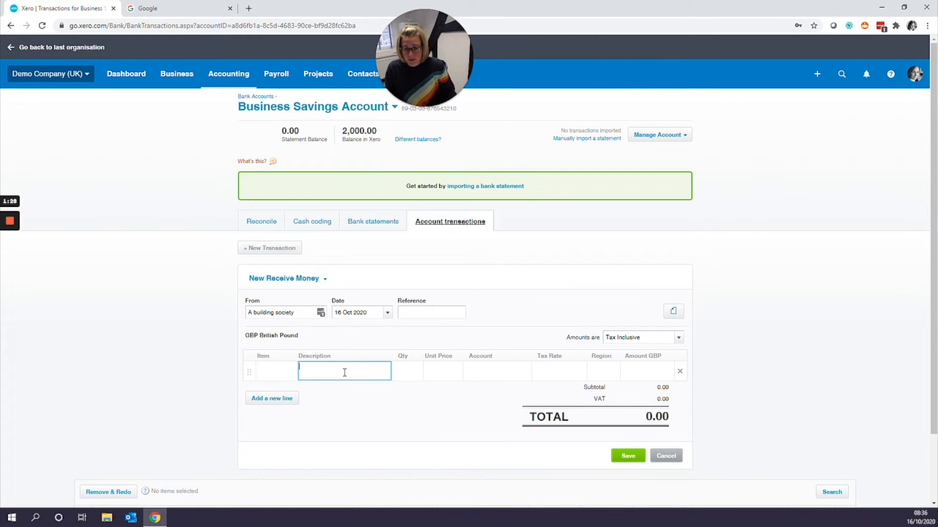
{"action": "type", "text": "Interest"}
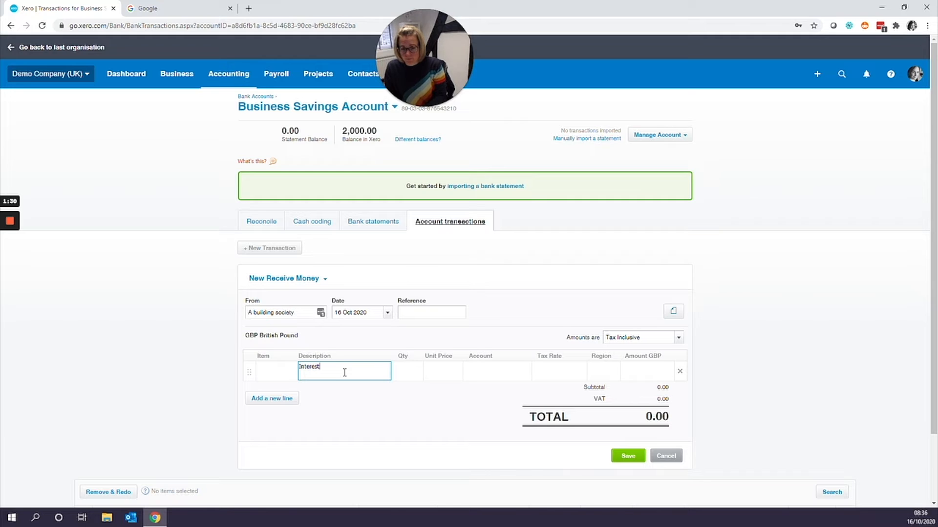
{"action": "type", "text": " received"}
{"action": "key", "text": "Tab"}
{"action": "key", "text": "Tab"}
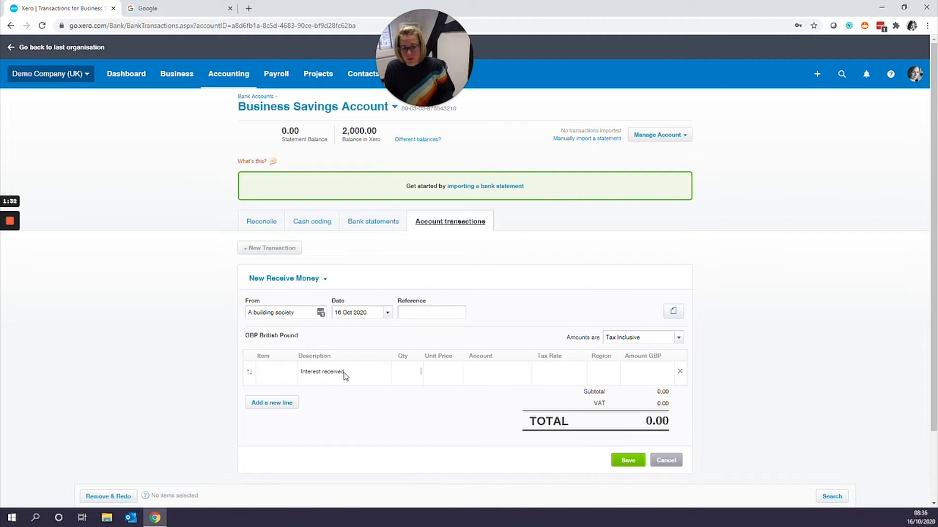
{"action": "type", "text": "10"}
{"action": "key", "text": "Tab"}
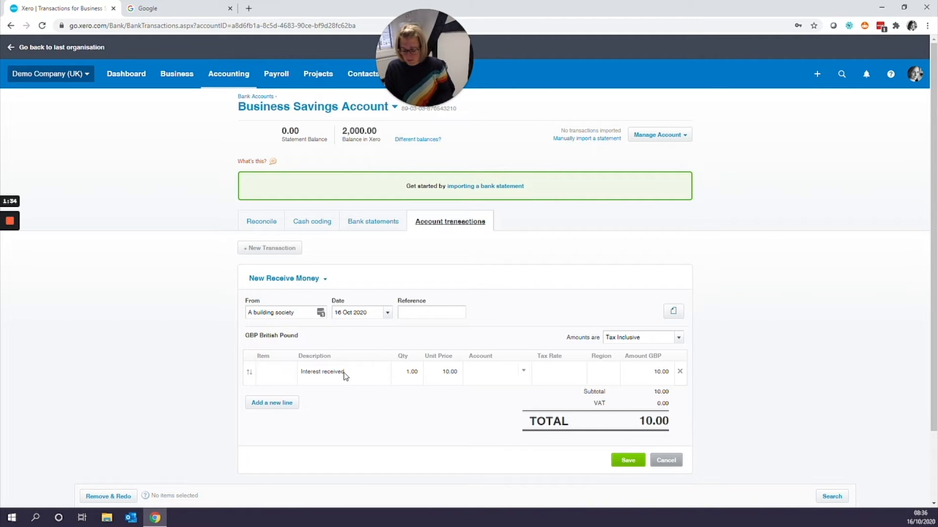
- Code the line to account 270 - Interest Income and save the transaction
{"action": "type", "text": "intere"}
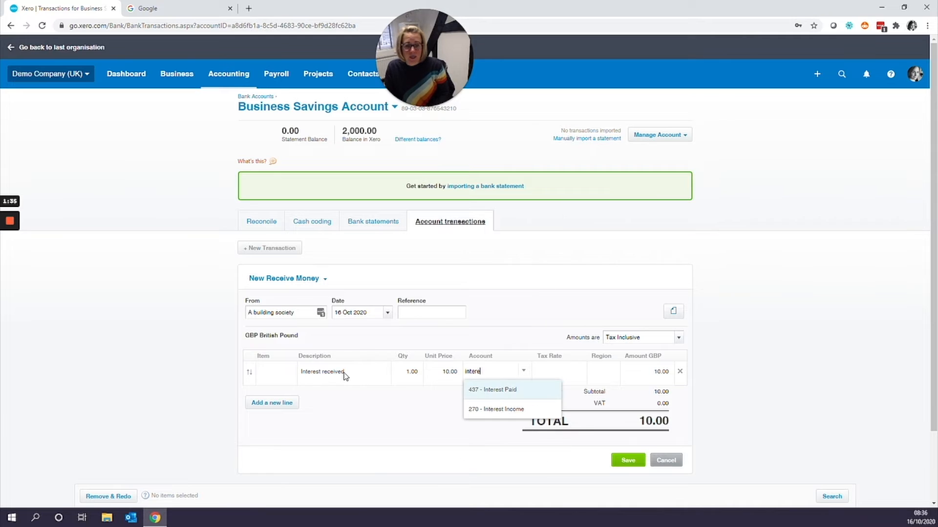
{"action": "left_click", "coordinate": [492, 408]}
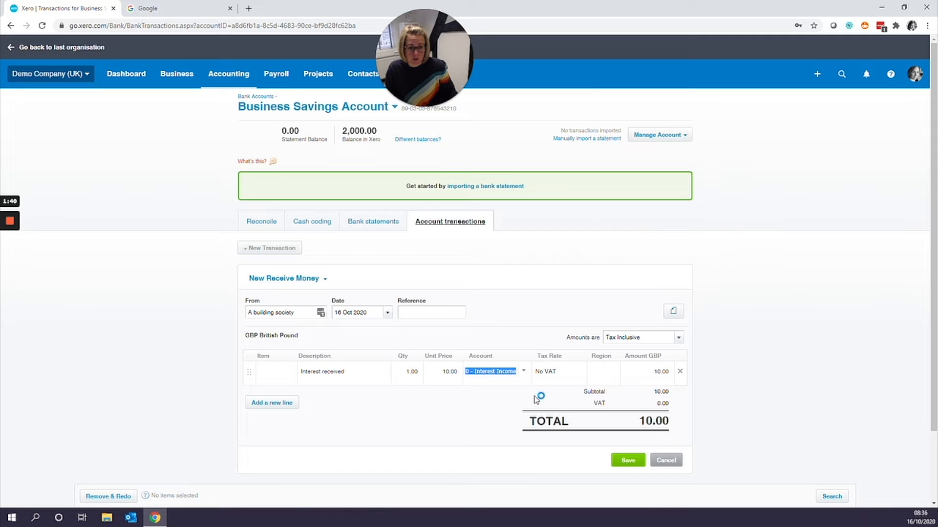
{"action": "left_click", "coordinate": [640, 461]}
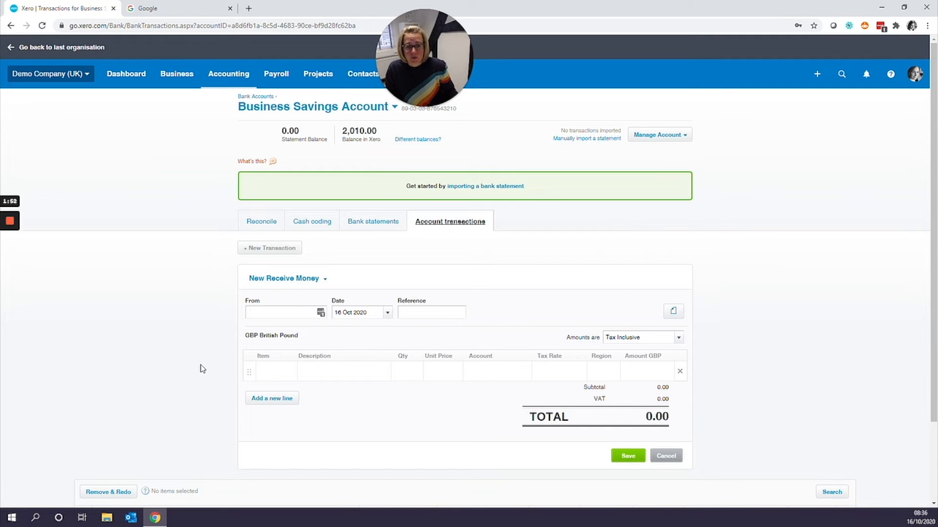
- Review the savings account's transaction list below the form
{"action": "scroll", "coordinate": [201, 368], "scroll_direction": "down", "scroll_amount": 1}
{"action": "scroll", "coordinate": [201, 368], "scroll_direction": "up", "scroll_amount": 1}
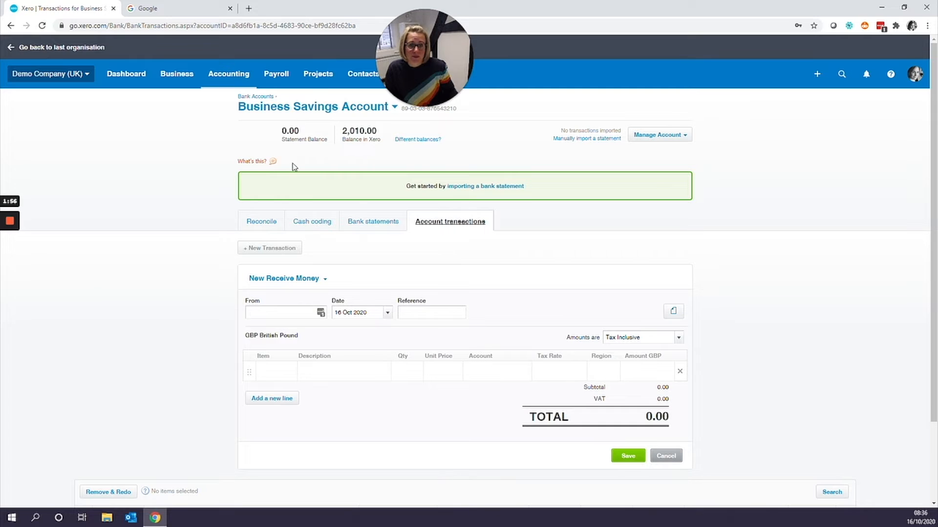
{"action": "scroll", "coordinate": [166, 290], "scroll_direction": "down", "scroll_amount": 2}
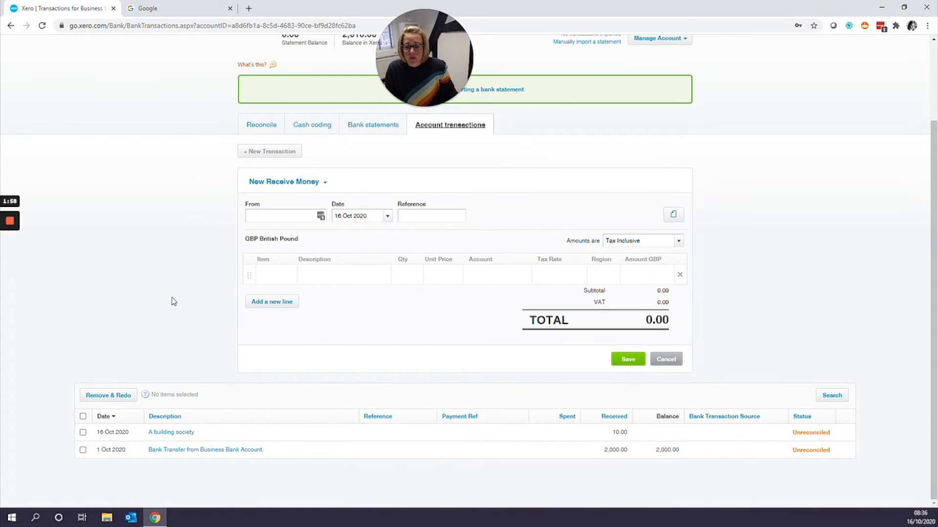
{"action": "left_click", "coordinate": [83, 417]}
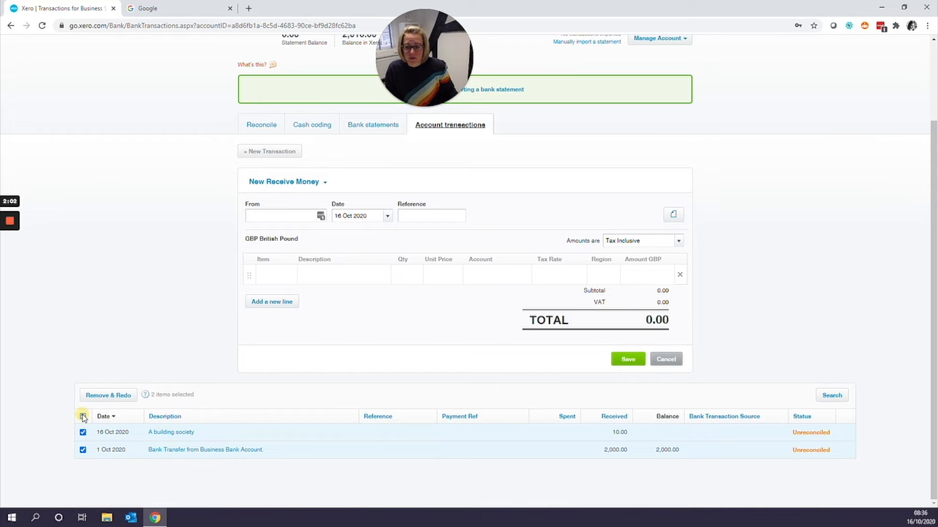
{"action": "left_click", "coordinate": [82, 416]}
{"action": "scroll", "coordinate": [356, 384], "scroll_direction": "up", "scroll_amount": 2}
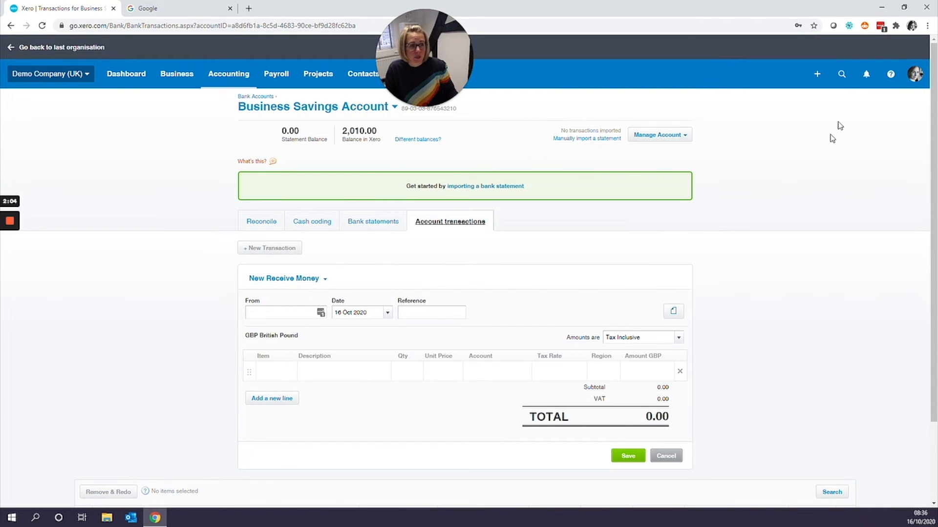
- Enable the Mark as Reconciled feature from the help menu
{"action": "left_click", "coordinate": [886, 77]}
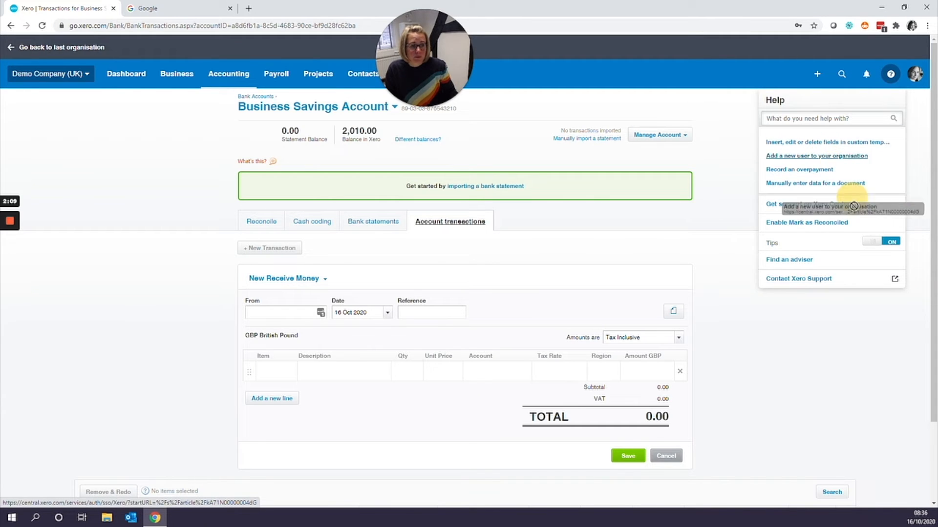
{"action": "left_click", "coordinate": [813, 223]}
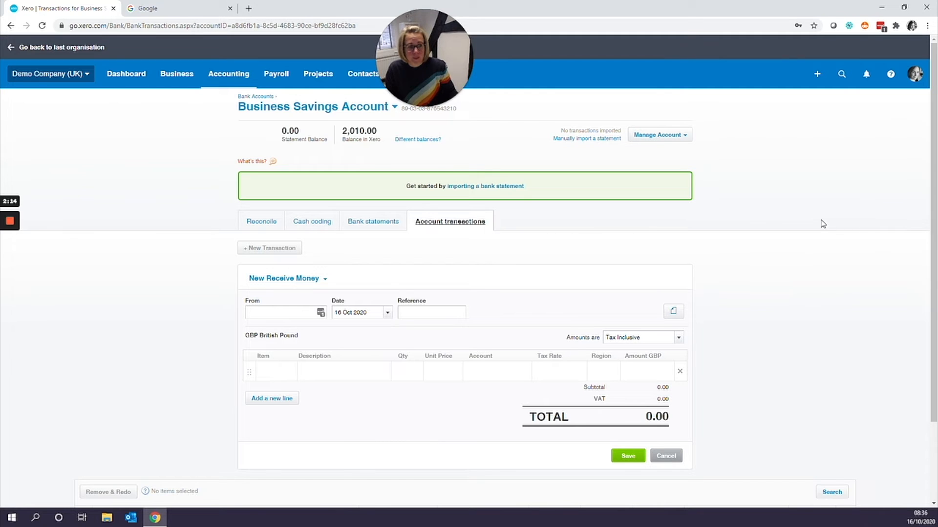
{"action": "left_click", "coordinate": [891, 75]}
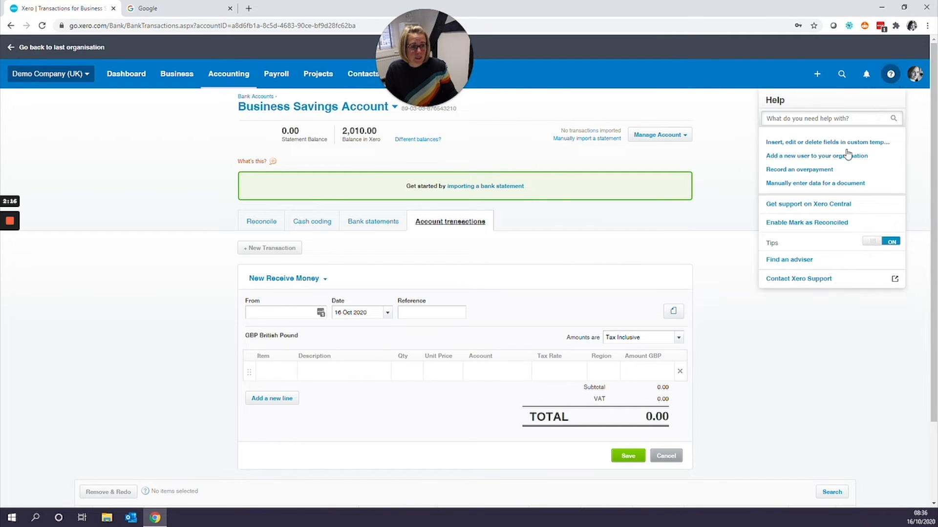
{"action": "left_click", "coordinate": [810, 223]}
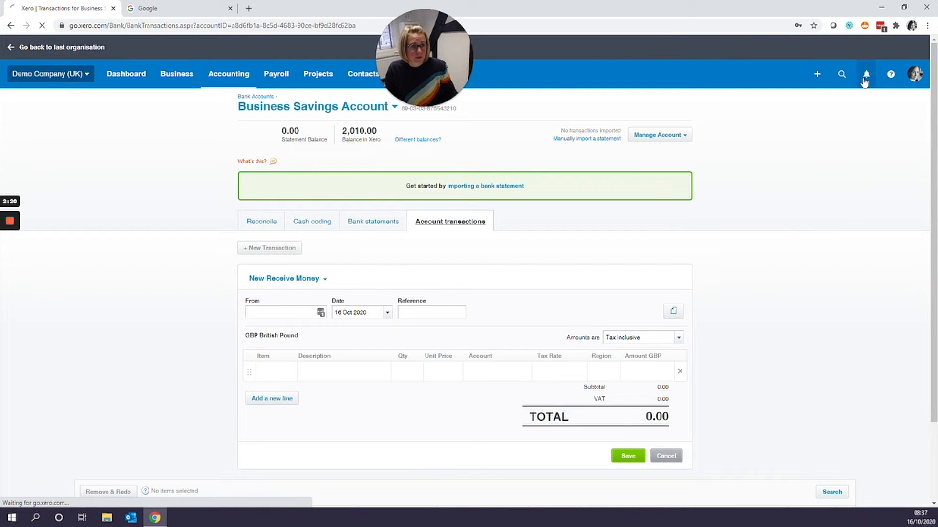
{"action": "left_click", "coordinate": [890, 75]}
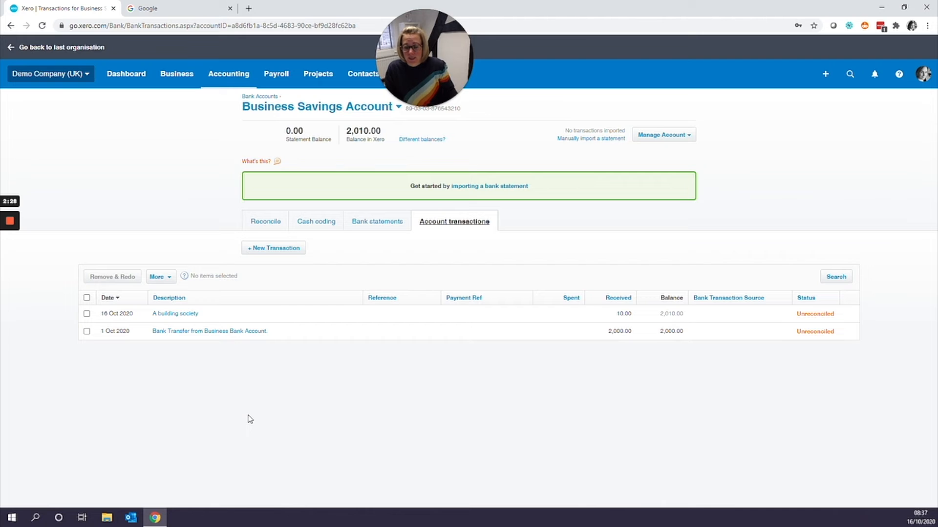
- Select all savings account transactions and mark them as reconciled
{"action": "left_click", "coordinate": [87, 298]}
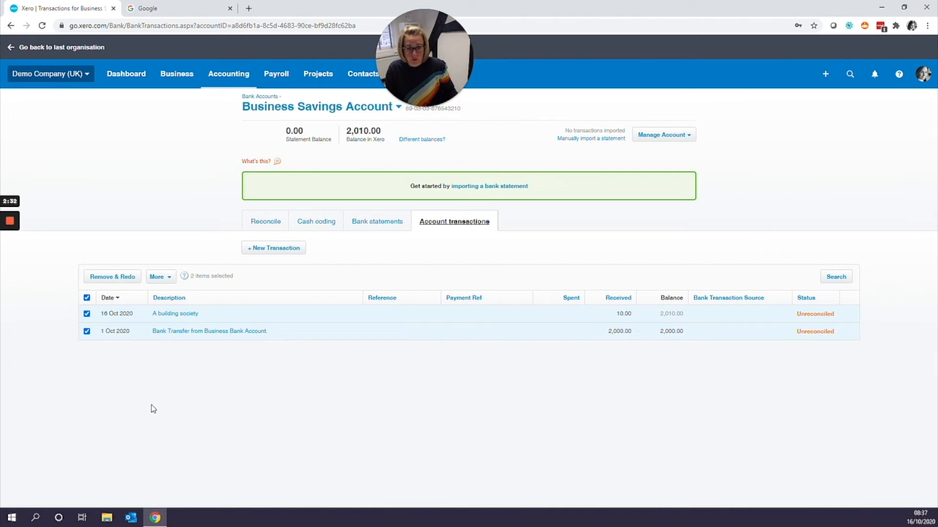
{"action": "left_click", "coordinate": [159, 277]}
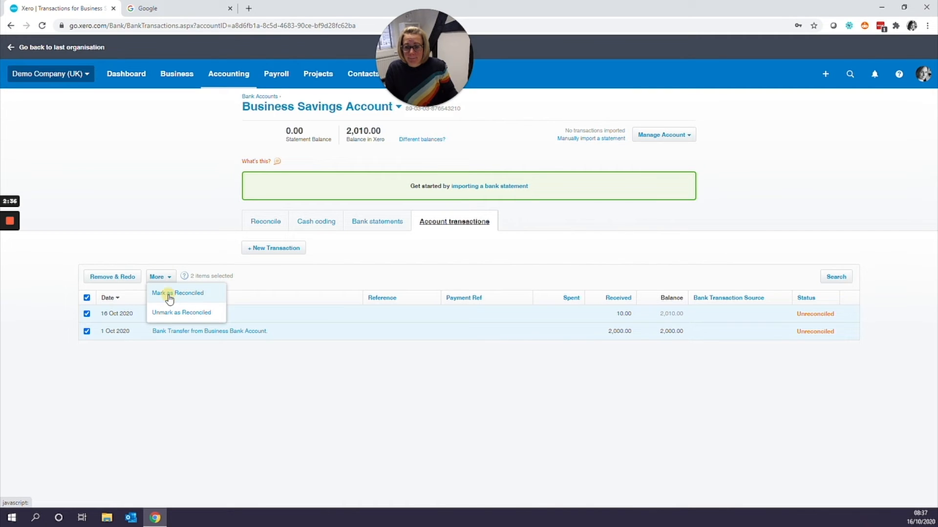
{"action": "left_click", "coordinate": [169, 294]}
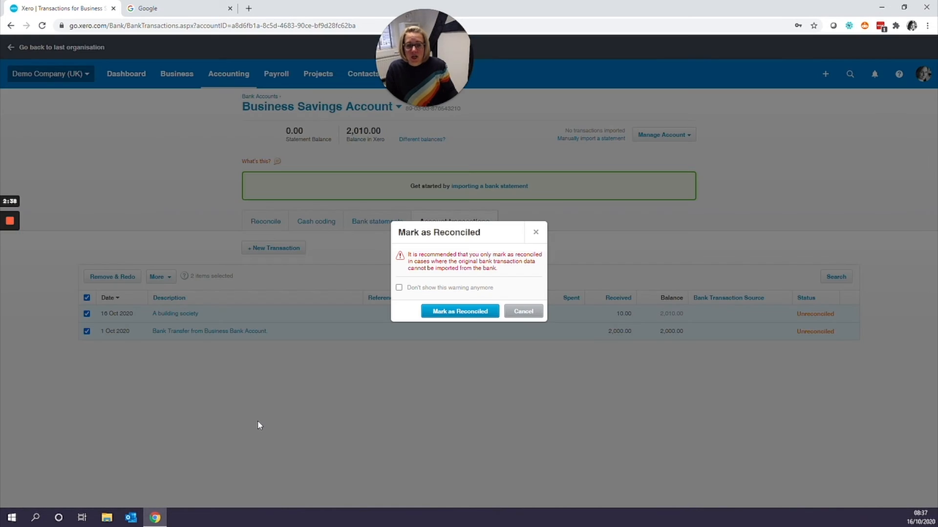
{"action": "left_click", "coordinate": [460, 311]}
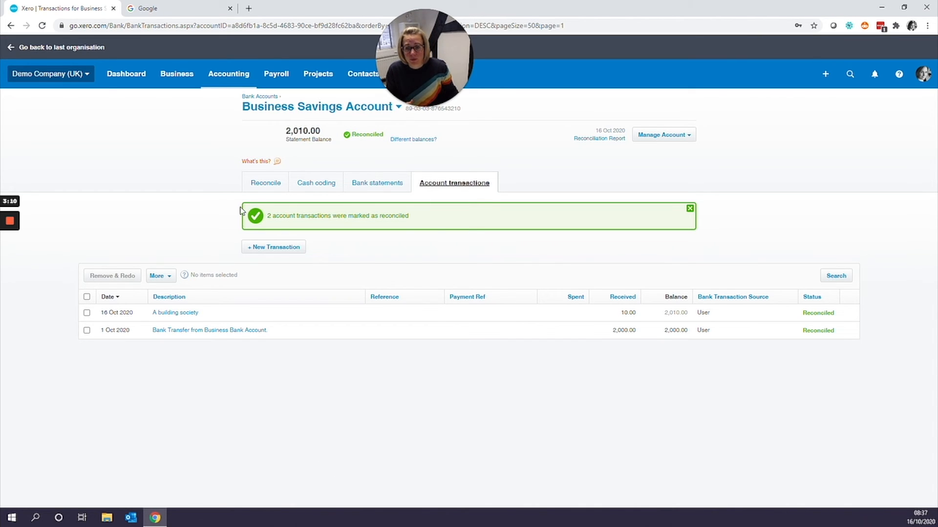
- Switch back to the Business Bank Account's transactions
{"action": "left_click", "coordinate": [280, 112]}
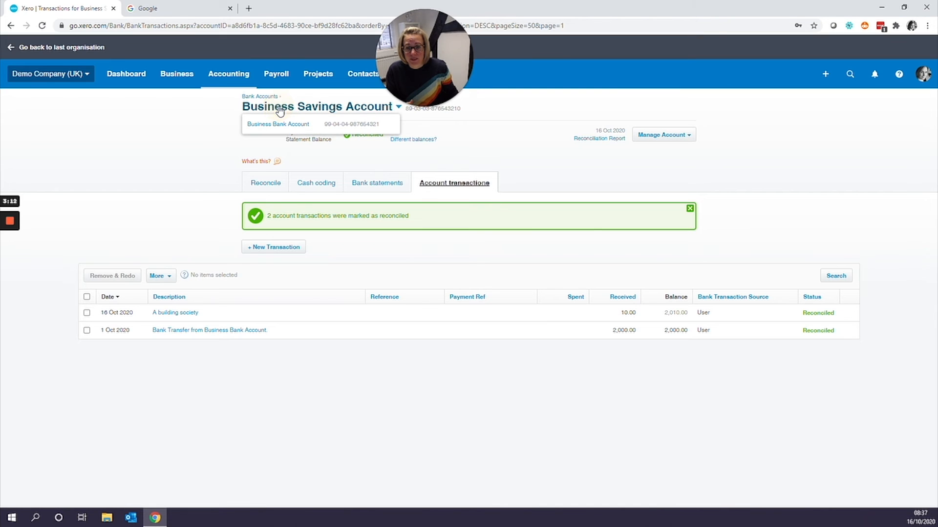
{"action": "left_click", "coordinate": [273, 125]}
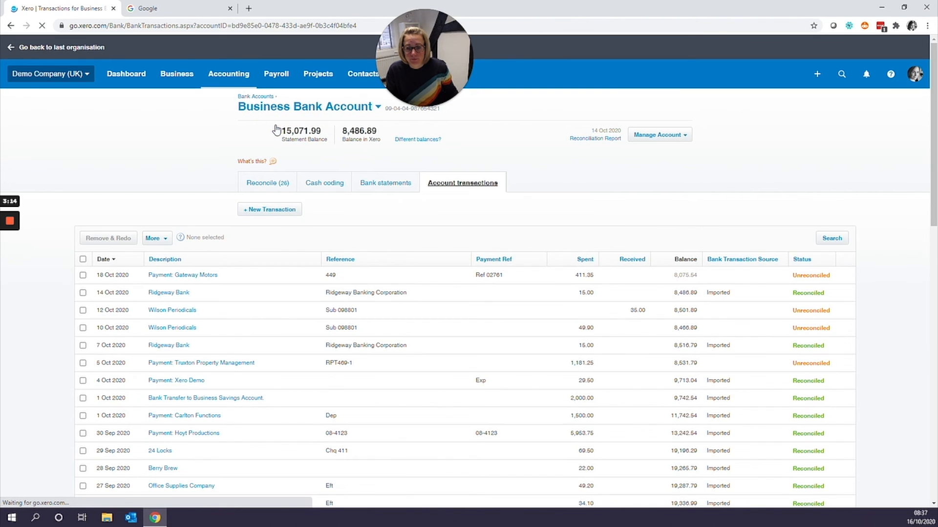
- Reconcile the 10 Oct 2020 e-Bank Dep of 1,000.00 on the second page as a transfer to the Business Savings Account
{"action": "left_click", "coordinate": [265, 185]}
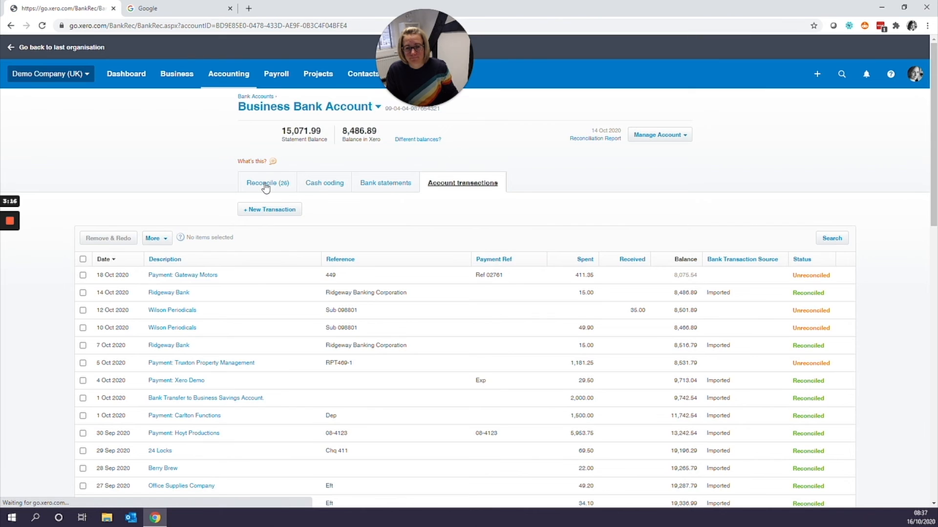
{"action": "scroll", "coordinate": [402, 397], "scroll_direction": "down", "scroll_amount": 12}
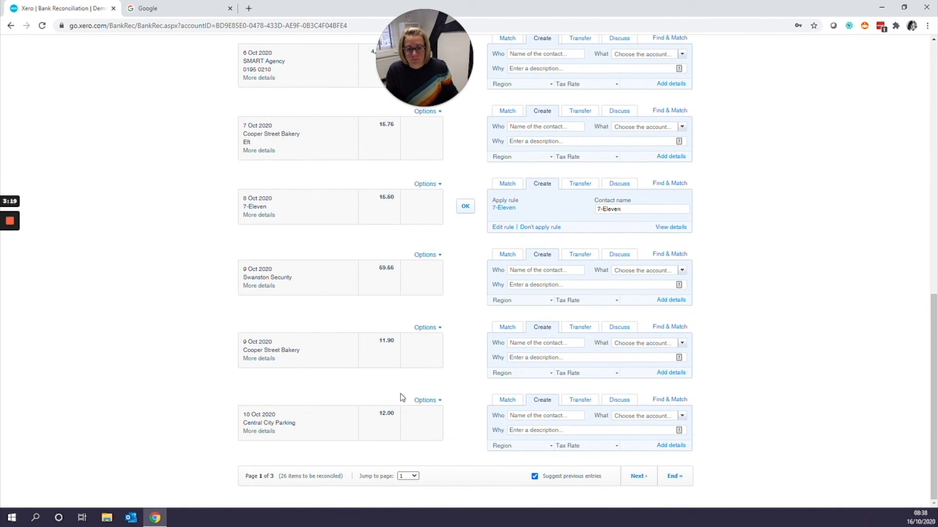
{"action": "left_click", "coordinate": [638, 481]}
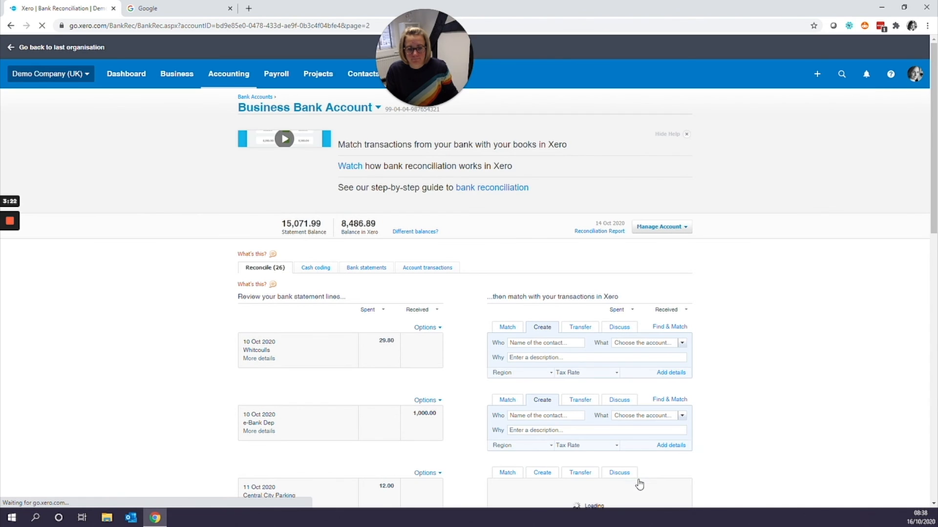
{"action": "left_click", "coordinate": [578, 402]}
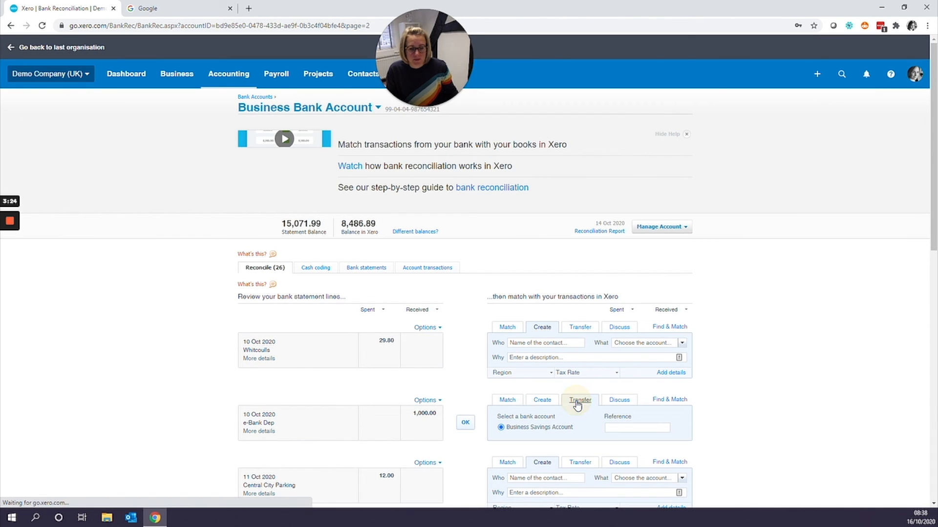
{"action": "left_click", "coordinate": [465, 423]}
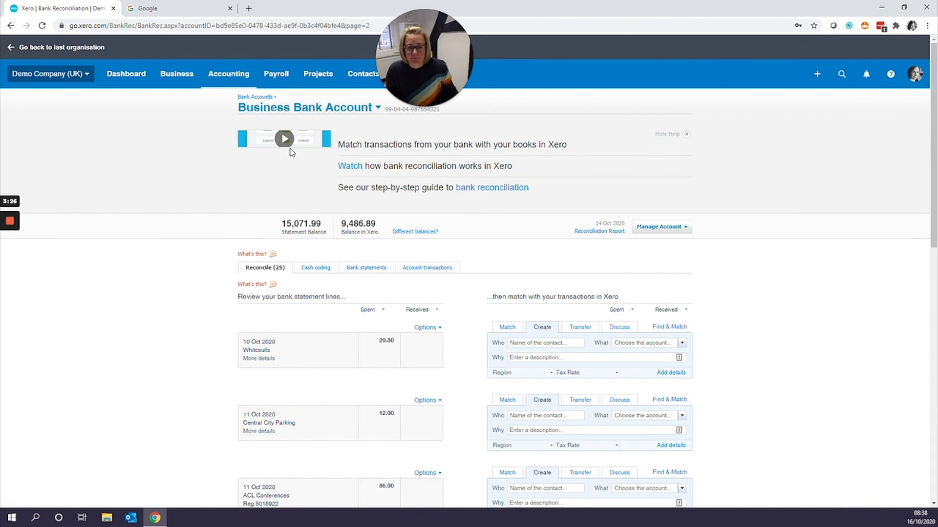
- Switch to the Business Savings Account to review its reconciliation status
{"action": "left_click", "coordinate": [291, 114]}
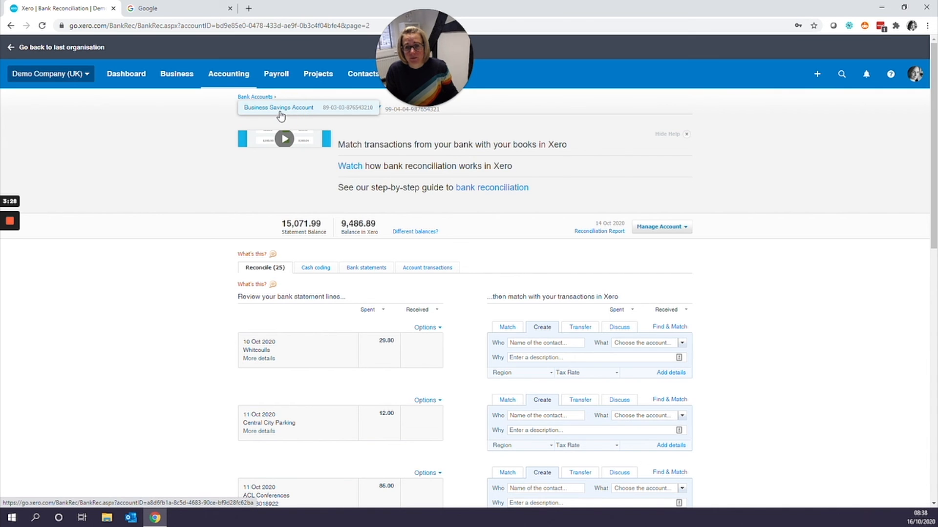
{"action": "left_click", "coordinate": [281, 111]}
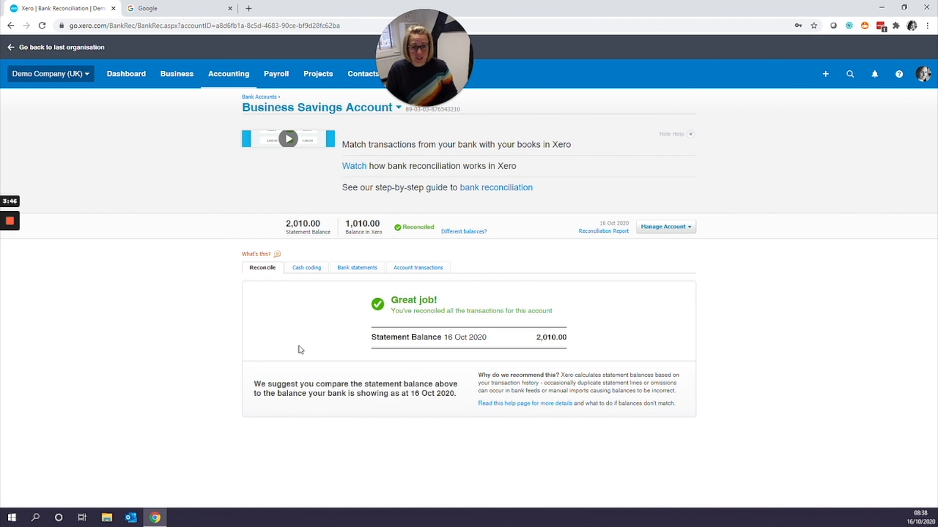
{"action": "mouse_move", "coordinate": [10, 220]}
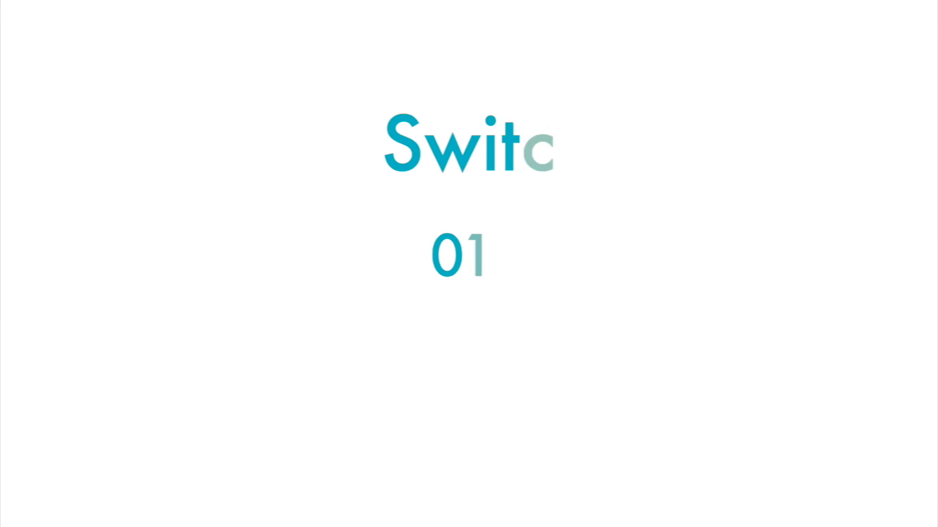